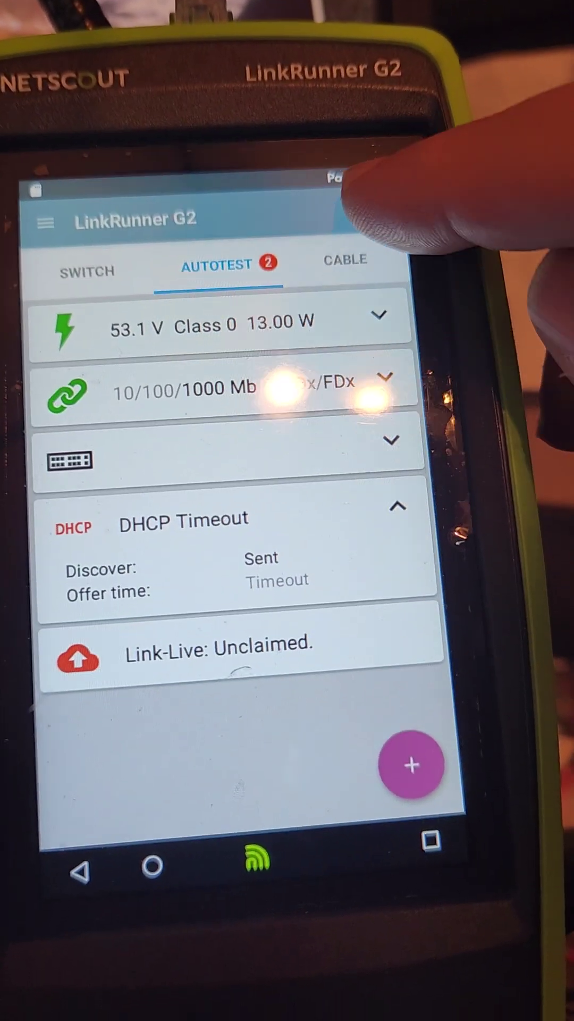
Restart the AutoTest from the refresh icon so the results clear and a new run begins.
{"action": "left_click", "coordinate": [379, 213]}
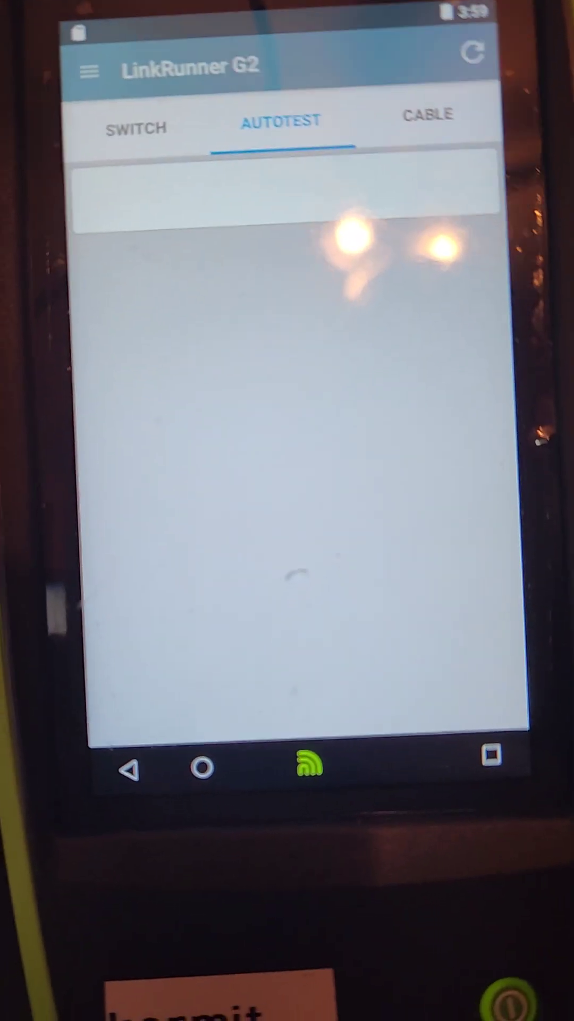